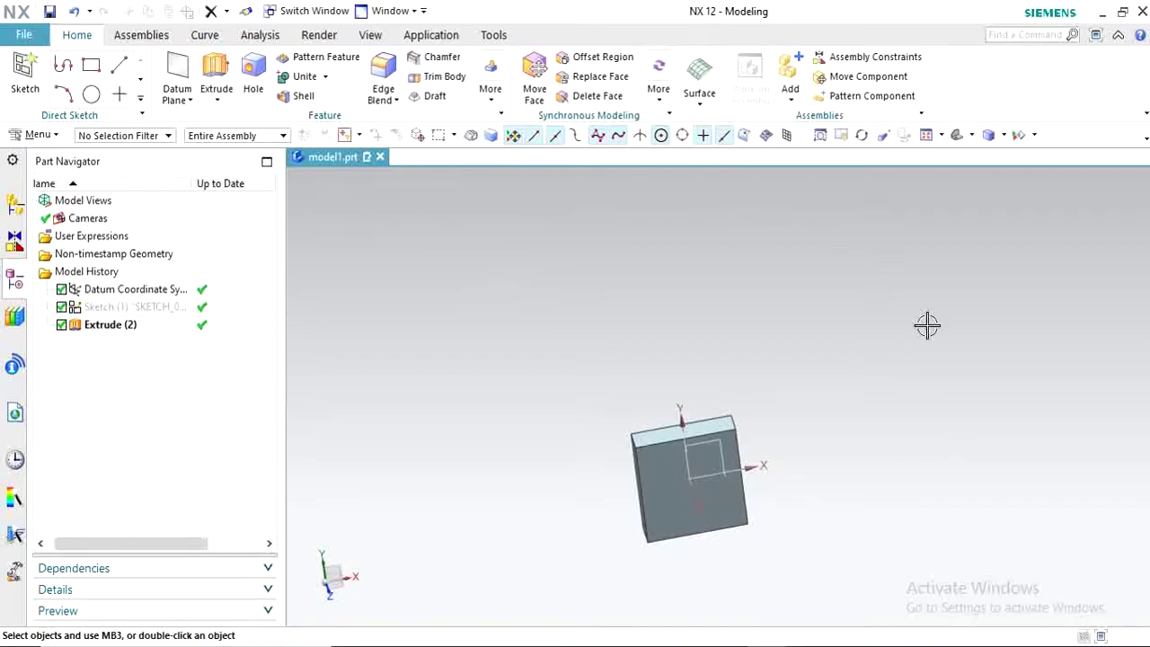
- Switch the modelling window to full screen using the status-bar Full Screen button
{"action": "left_click", "coordinate": [1102, 636]}
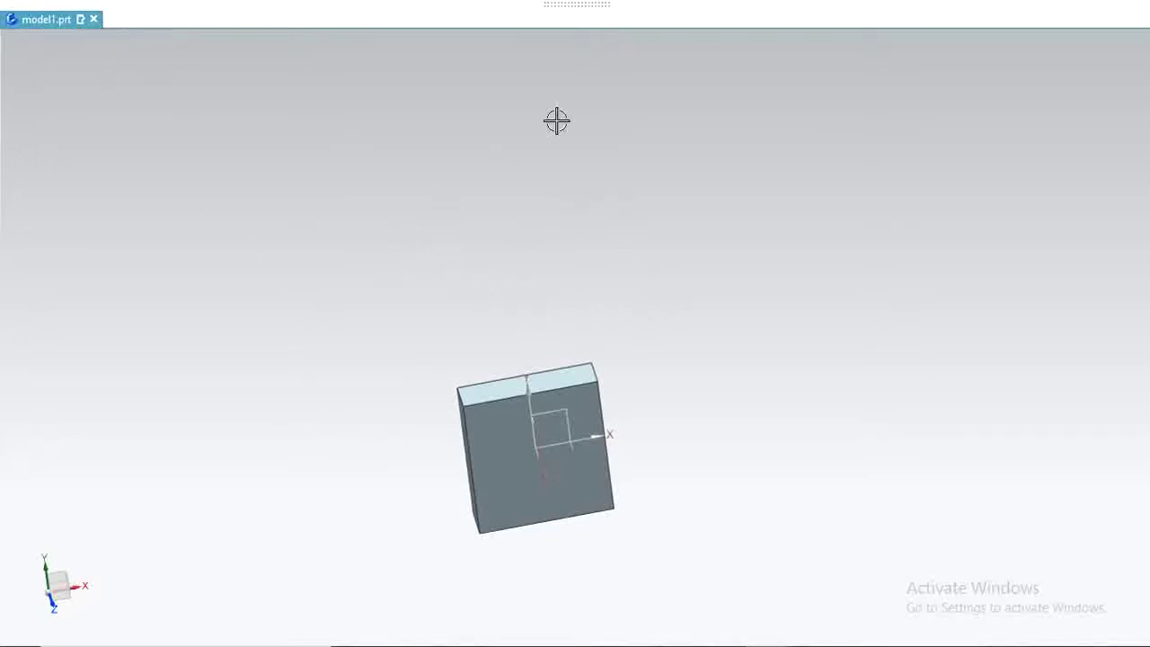
- Expand the hidden ribbon from the top-centre handle while staying in full screen
{"action": "left_click", "coordinate": [578, 5]}
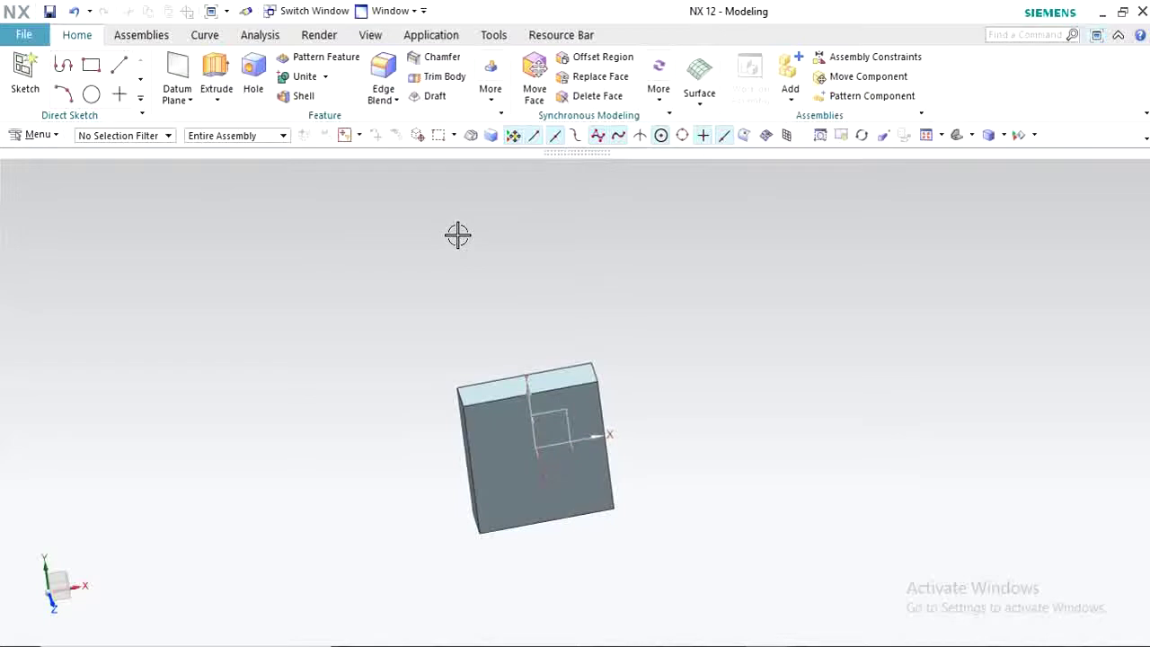
- Fit the view so the extruded block fills the graphics area
{"action": "right_click", "coordinate": [457, 235]}
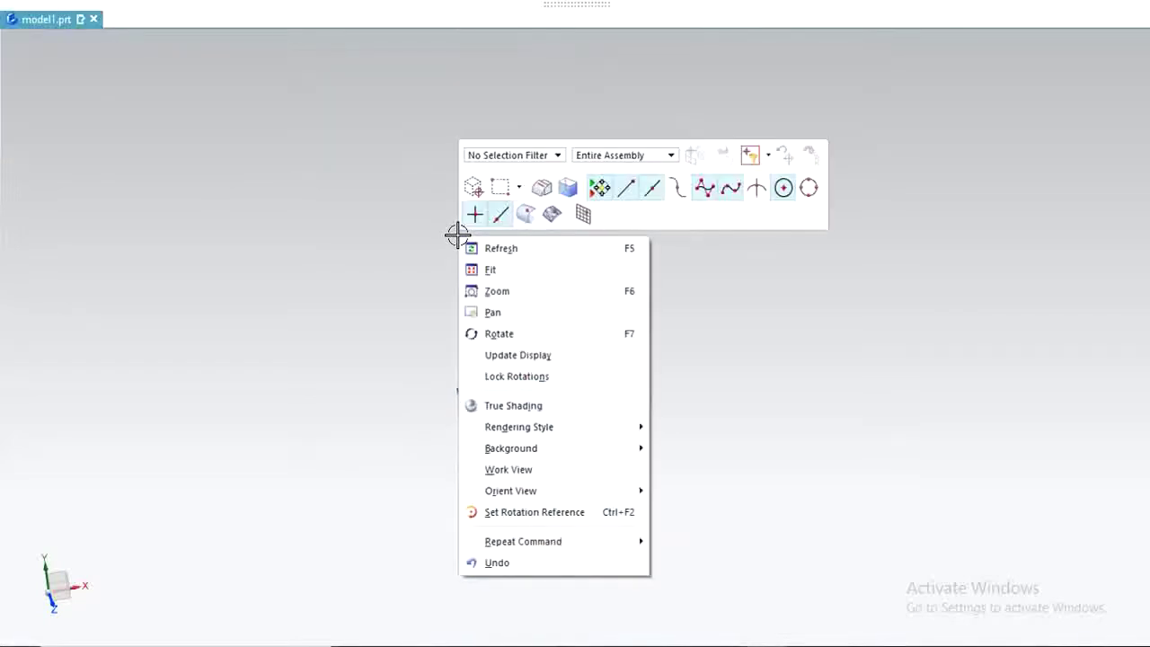
{"action": "left_click", "coordinate": [489, 269]}
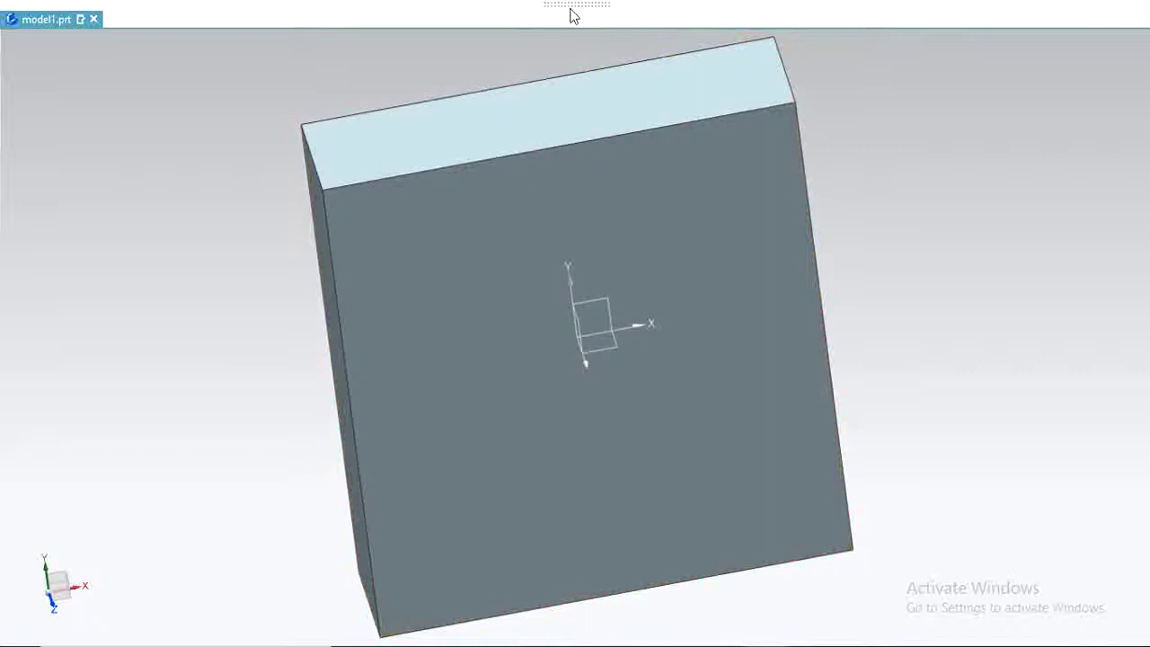
{"action": "mouse_move", "coordinate": [576, 7]}
{"action": "left_click", "coordinate": [412, 11]}
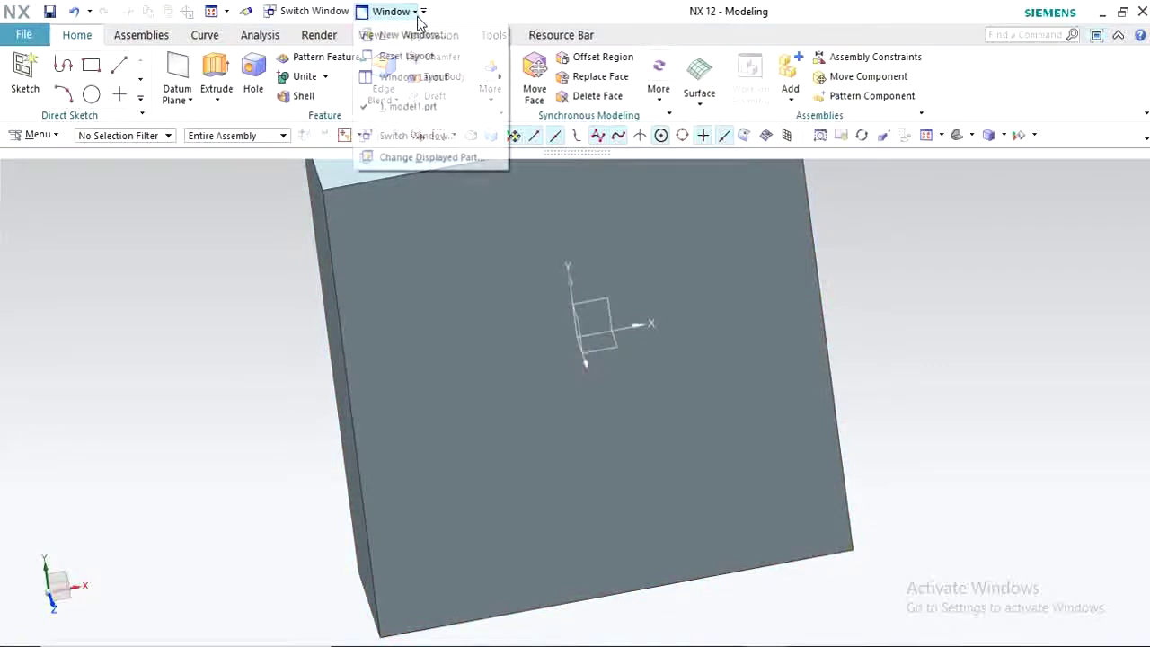
{"action": "left_click", "coordinate": [423, 11]}
{"action": "left_click", "coordinate": [509, 22]}
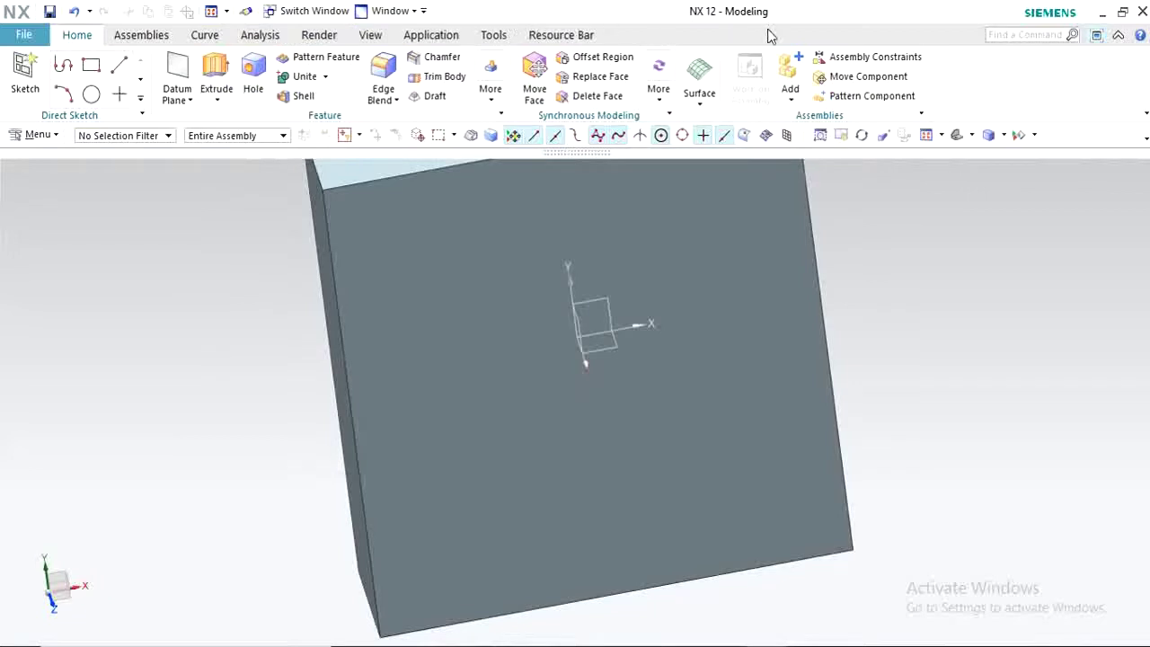
- Exit full screen to restore the Part Navigator, model tab and status bar
{"action": "left_click", "coordinate": [1098, 36]}
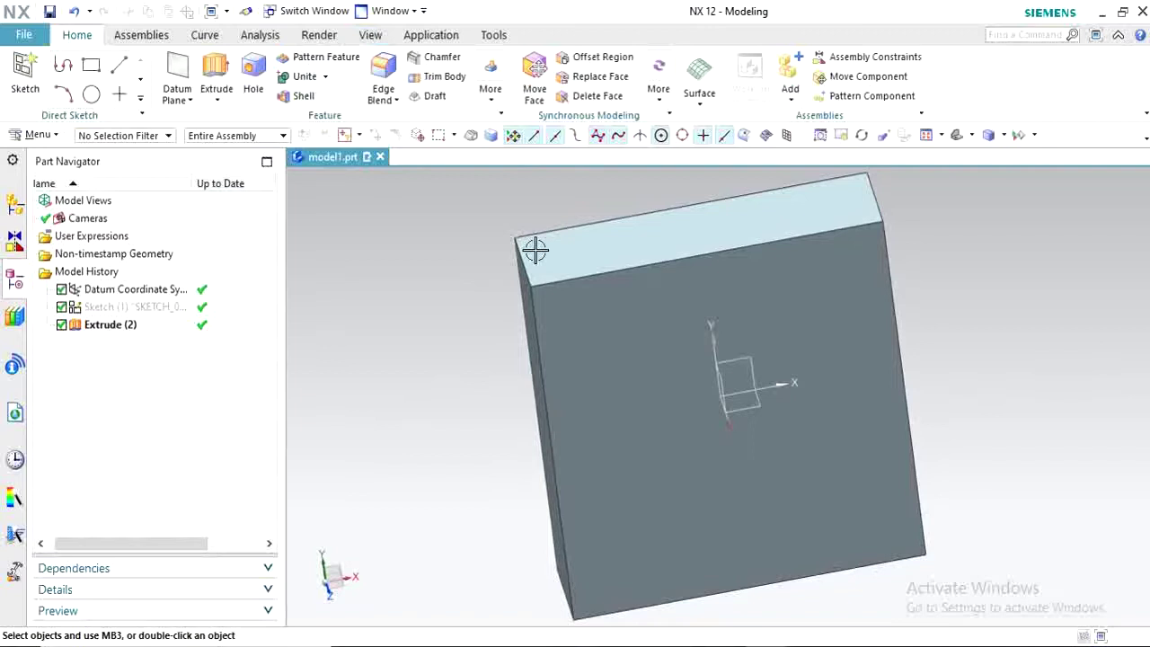
{"action": "scroll", "coordinate": [835, 298], "scroll_direction": "down", "scroll_amount": 3}
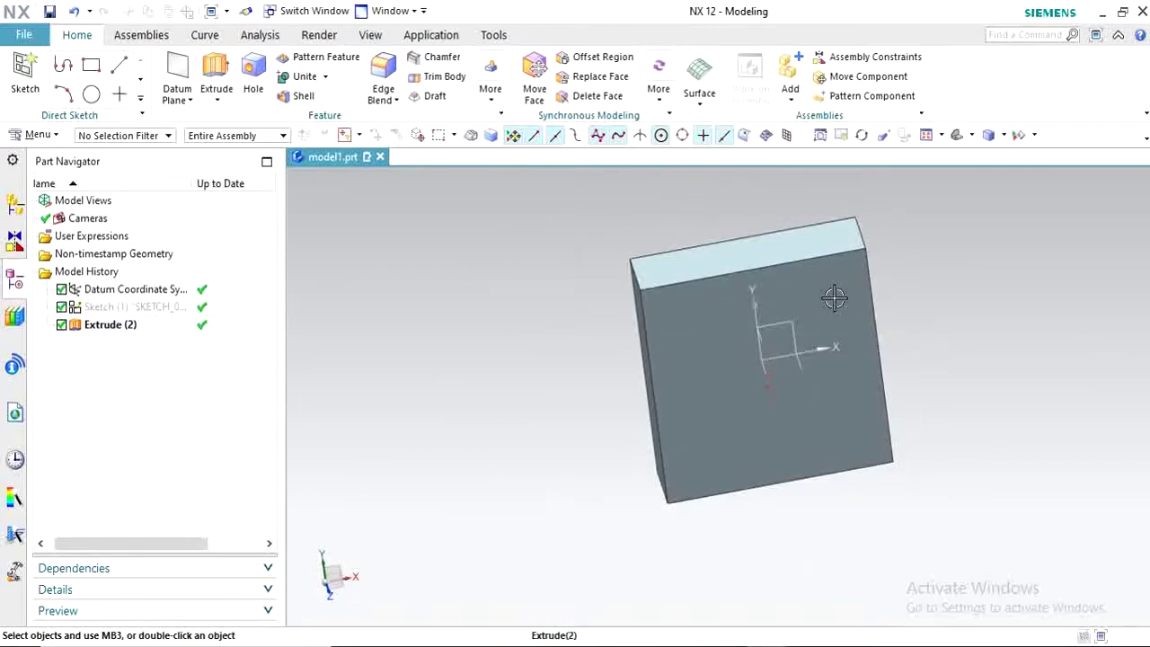